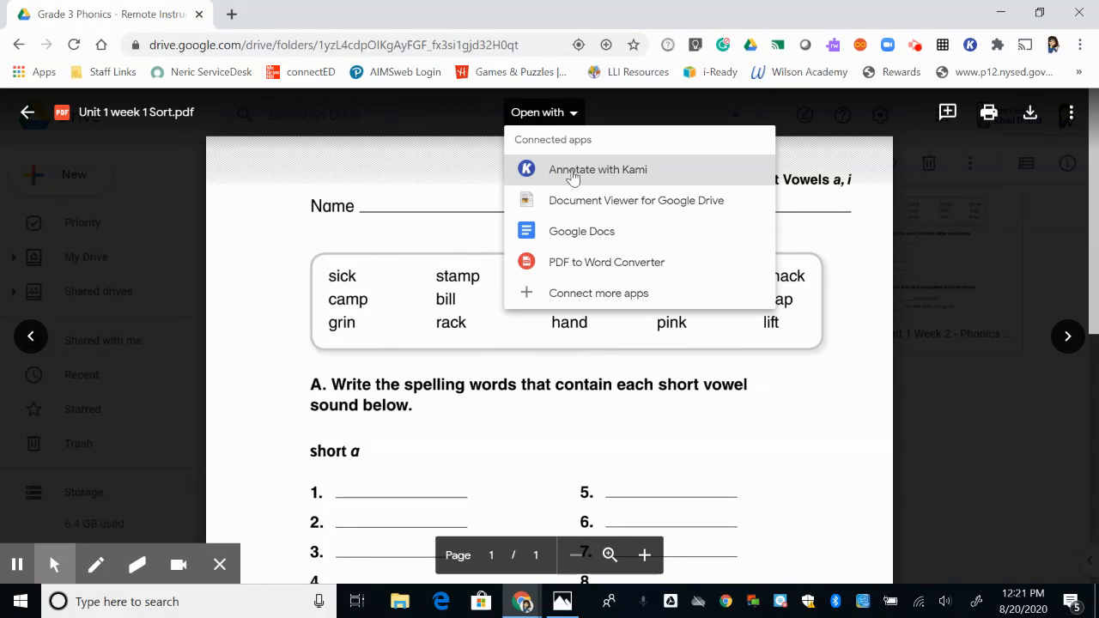
Open the "Unit 1 week 1 Sort.pdf" worksheet in Kami and set the Text Box tool to black.
{"action": "left_click", "coordinate": [578, 175]}
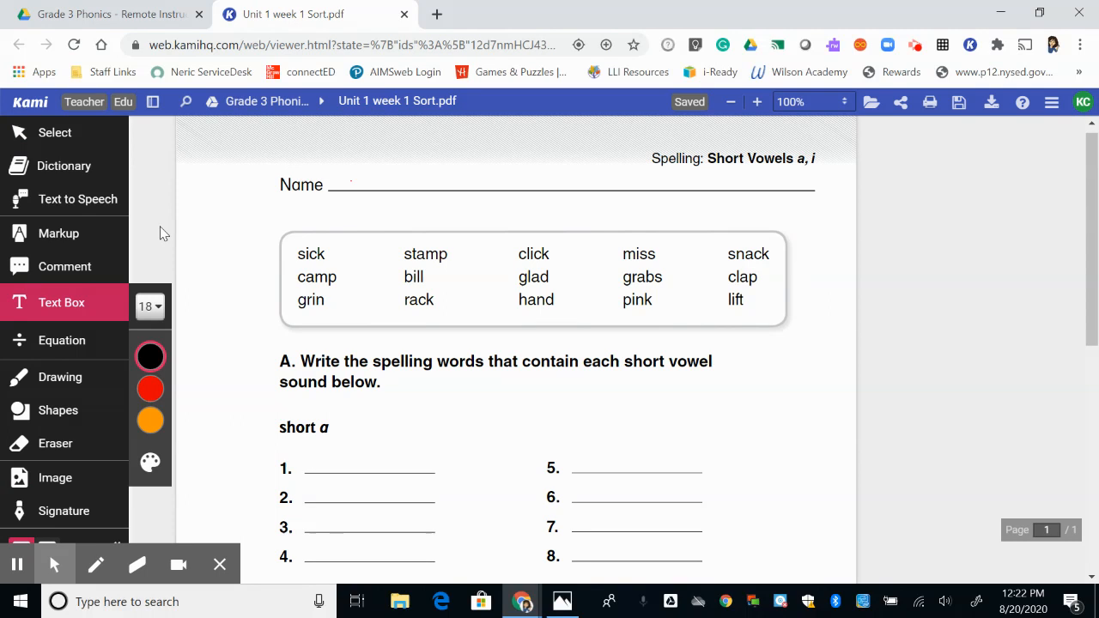
{"action": "left_click", "coordinate": [59, 308]}
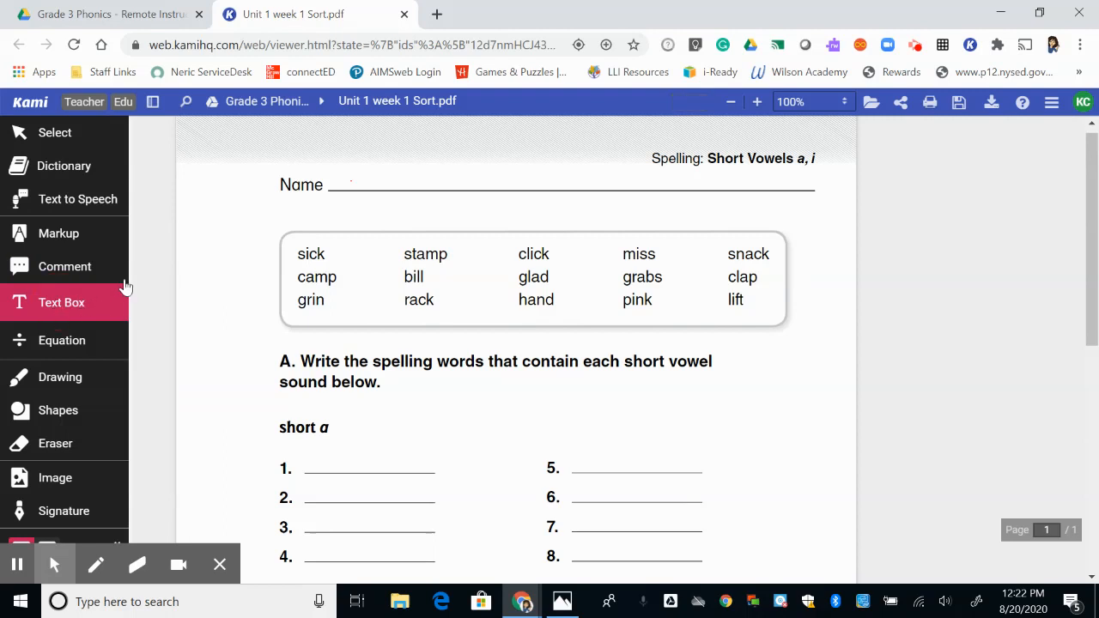
{"action": "left_click", "coordinate": [100, 307]}
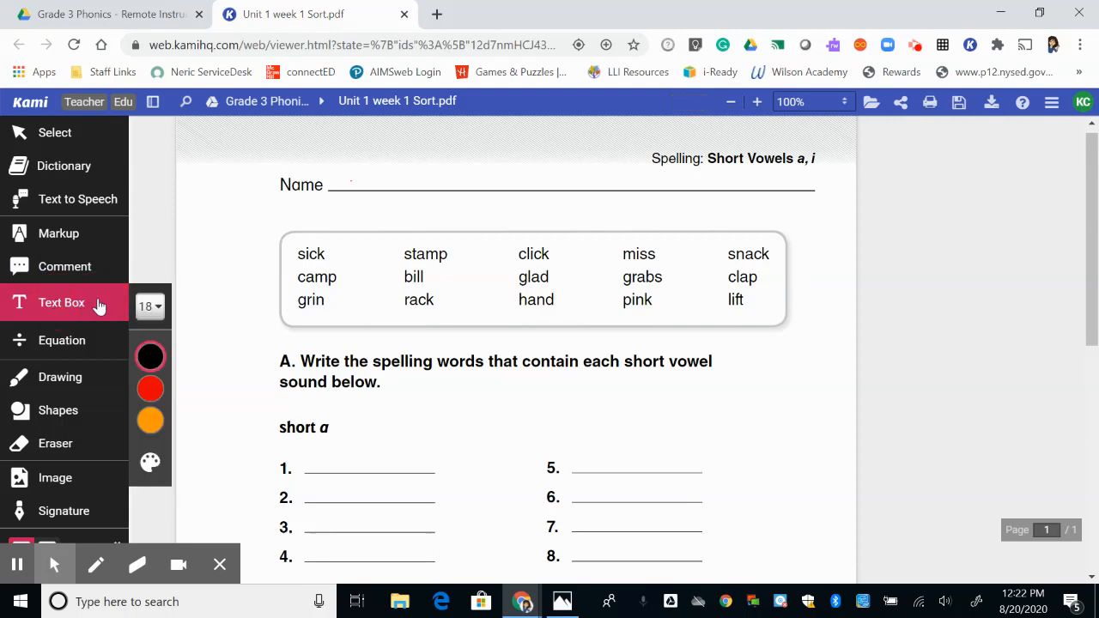
{"action": "left_click", "coordinate": [156, 361]}
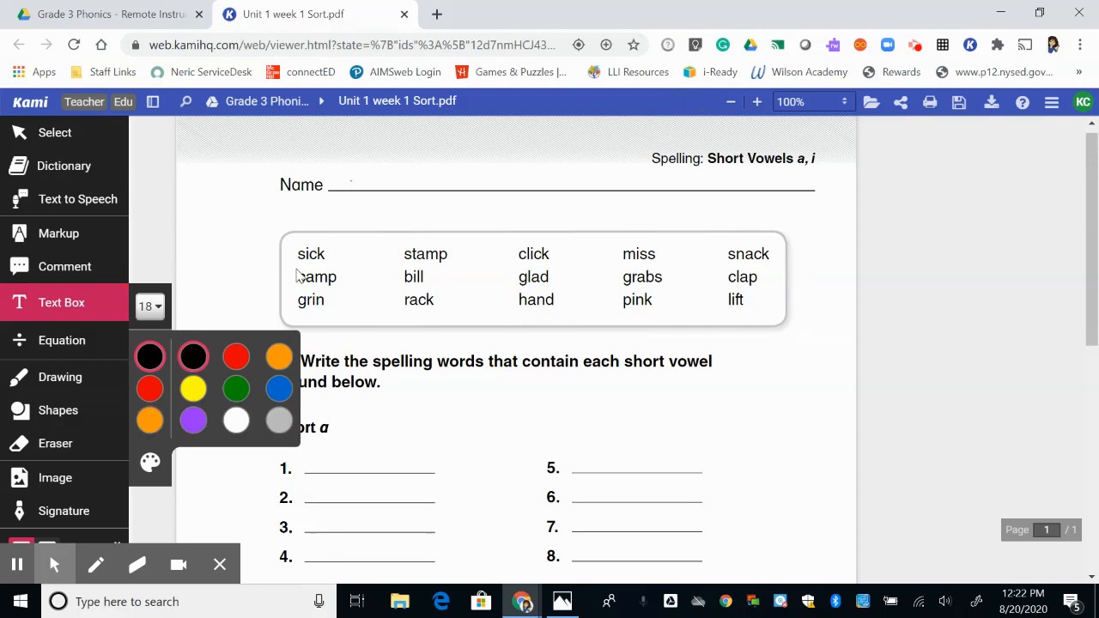
{"action": "left_click", "coordinate": [190, 361]}
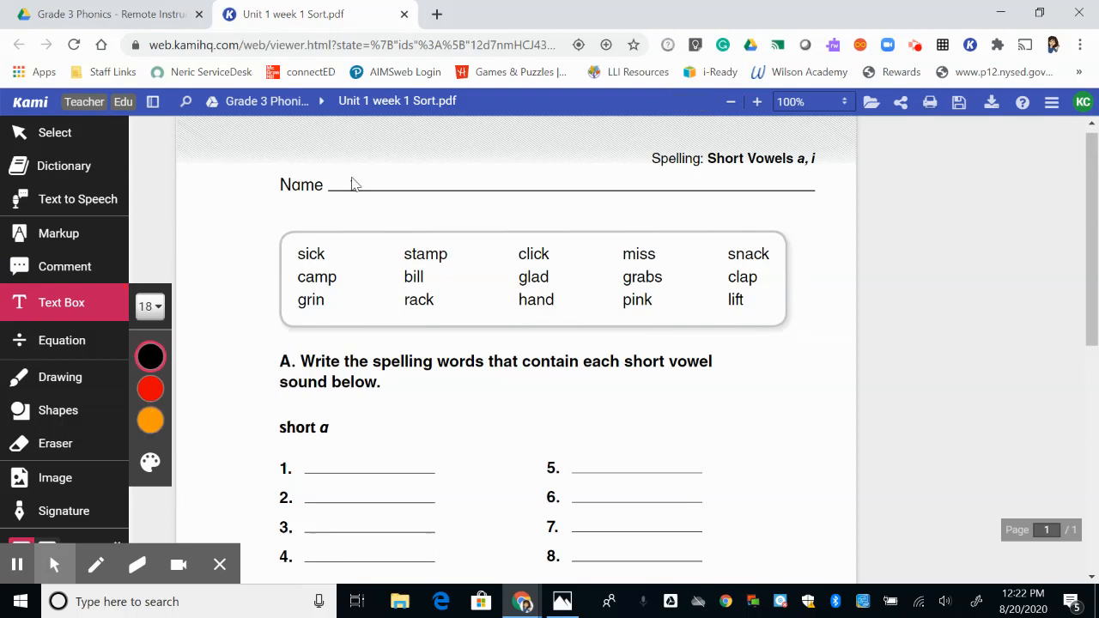
Add a text box with the person's name and position it on the worksheet's Name line.
{"action": "left_click", "coordinate": [352, 178]}
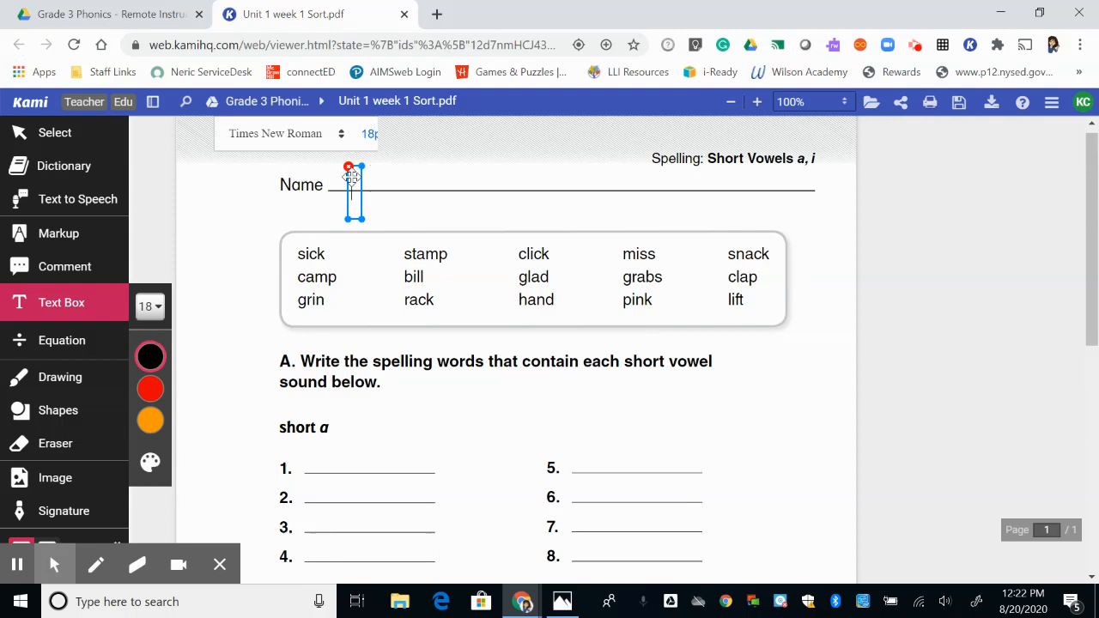
{"action": "type", "text": "Mrs. Crowley"}
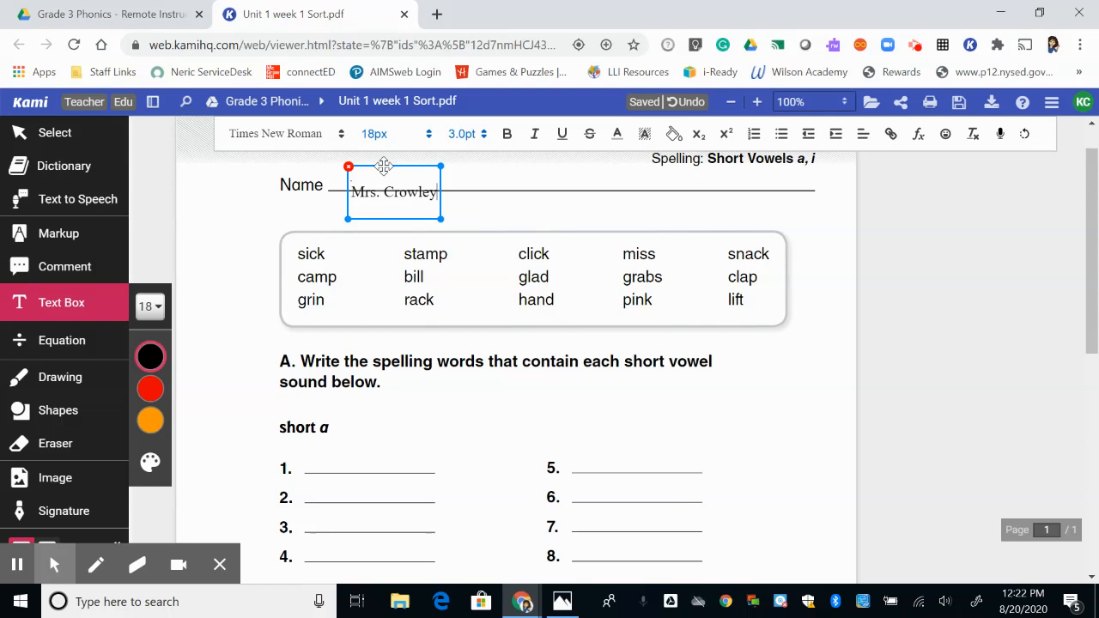
{"action": "left_click_drag", "start_coordinate": [384, 166], "coordinate": [359, 156]}
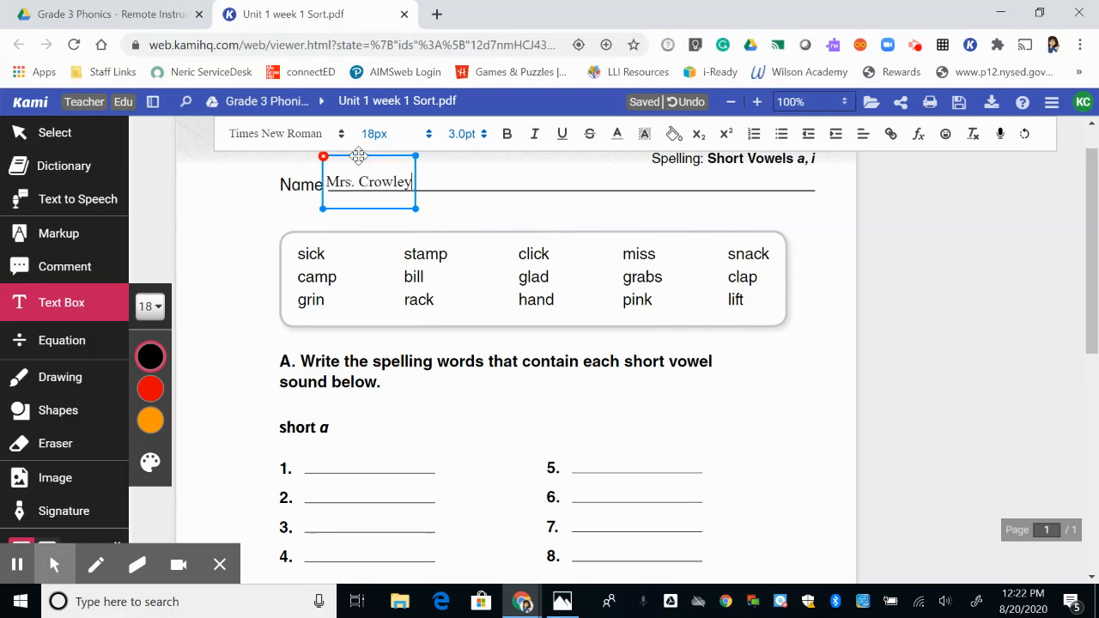
{"action": "left_click", "coordinate": [367, 227]}
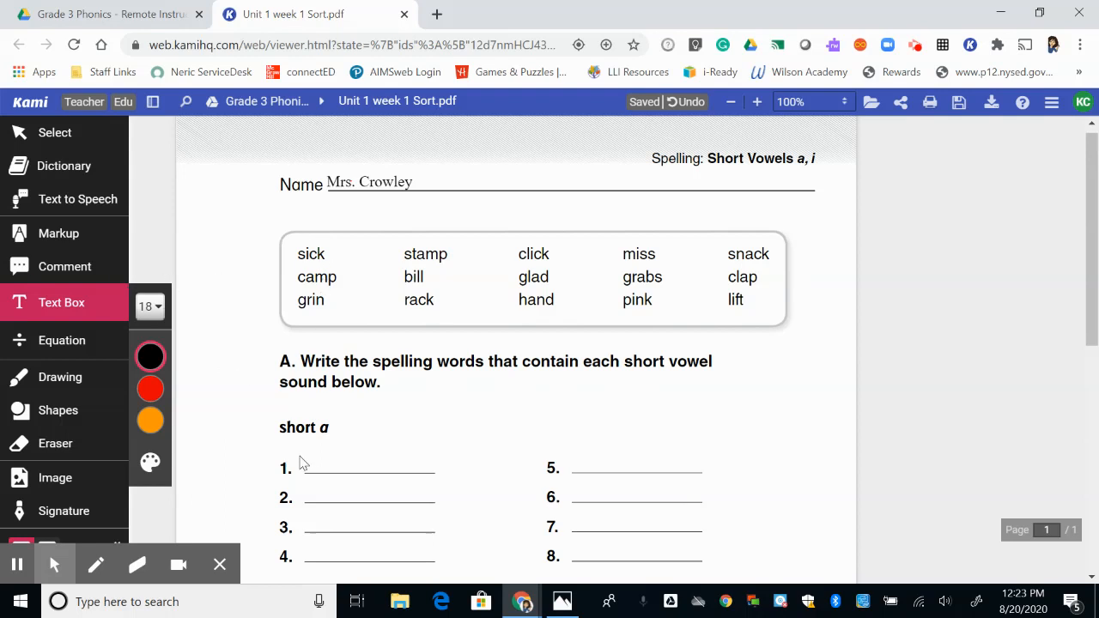
Add a text box reading "Camp" and align it on line 1 of the short a section.
{"action": "left_click", "coordinate": [311, 461]}
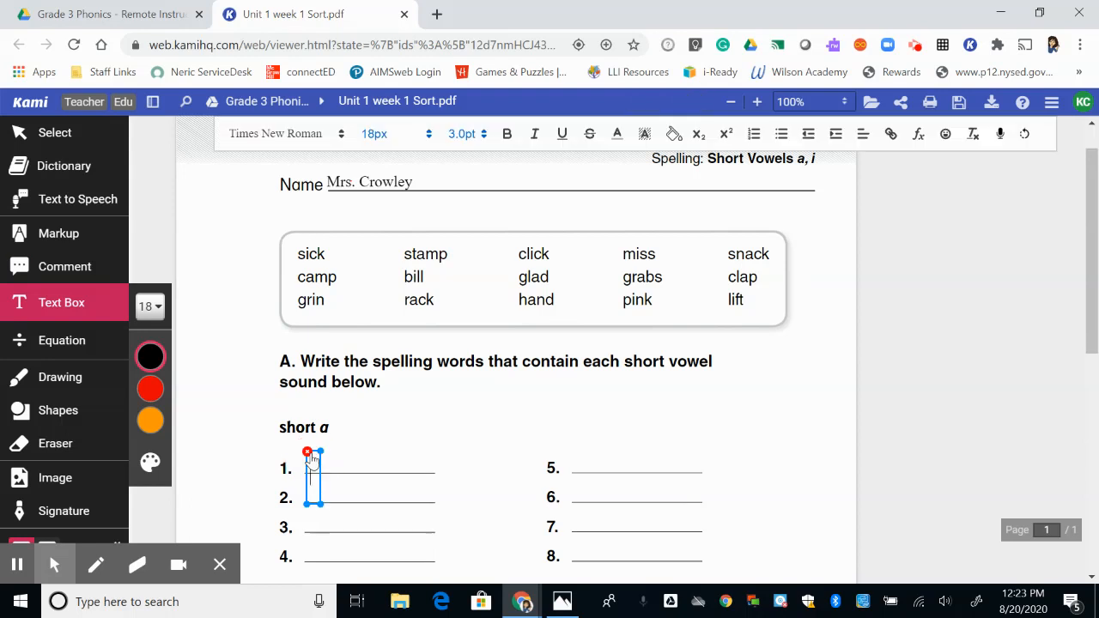
{"action": "type", "text": "Camp"}
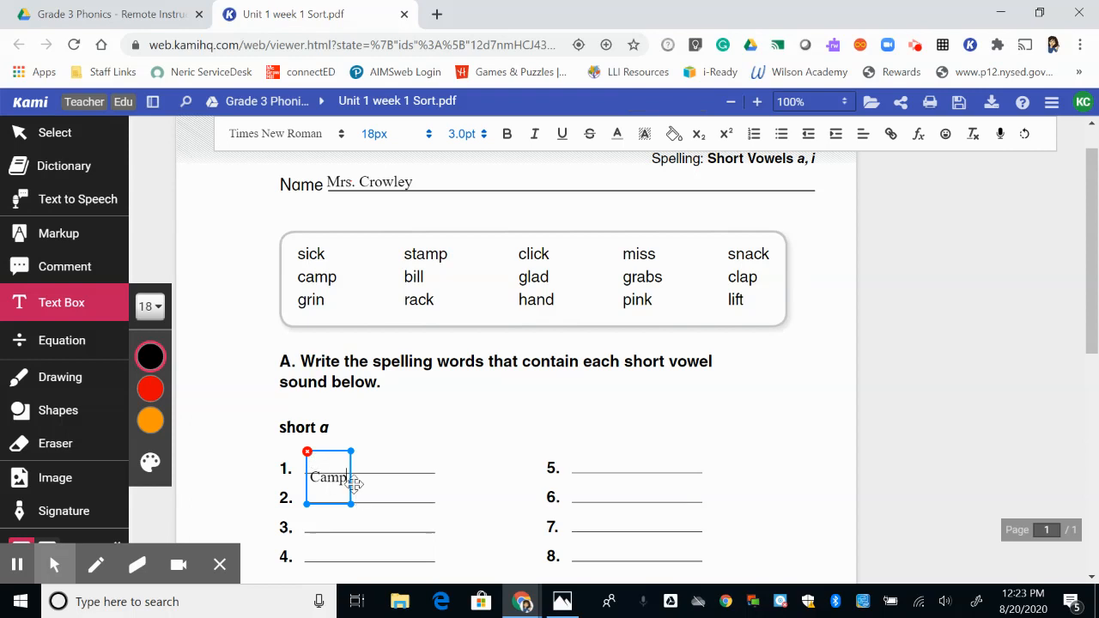
{"action": "mouse_move", "coordinate": [352, 486]}
{"action": "left_mouse_down"}
{"action": "mouse_move", "coordinate": [355, 458]}
{"action": "mouse_move", "coordinate": [345, 479]}
{"action": "left_mouse_up"}
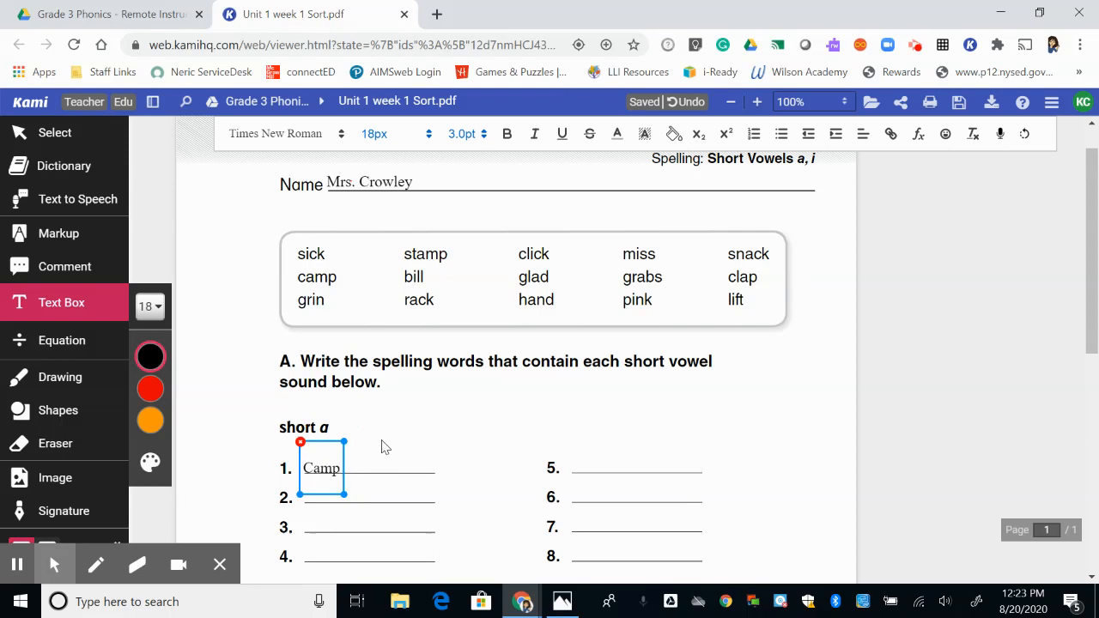
{"action": "left_click", "coordinate": [209, 429]}
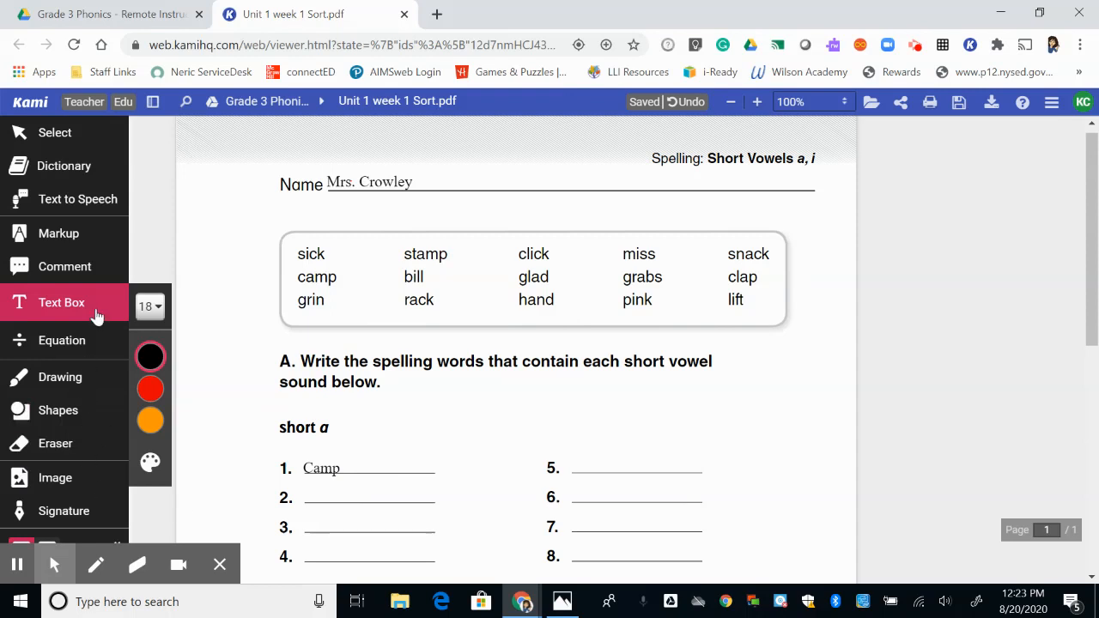
Handwrite "rack" on line 2 of the short a section with the Drawing tool at size 4 in pink.
{"action": "left_click", "coordinate": [79, 382]}
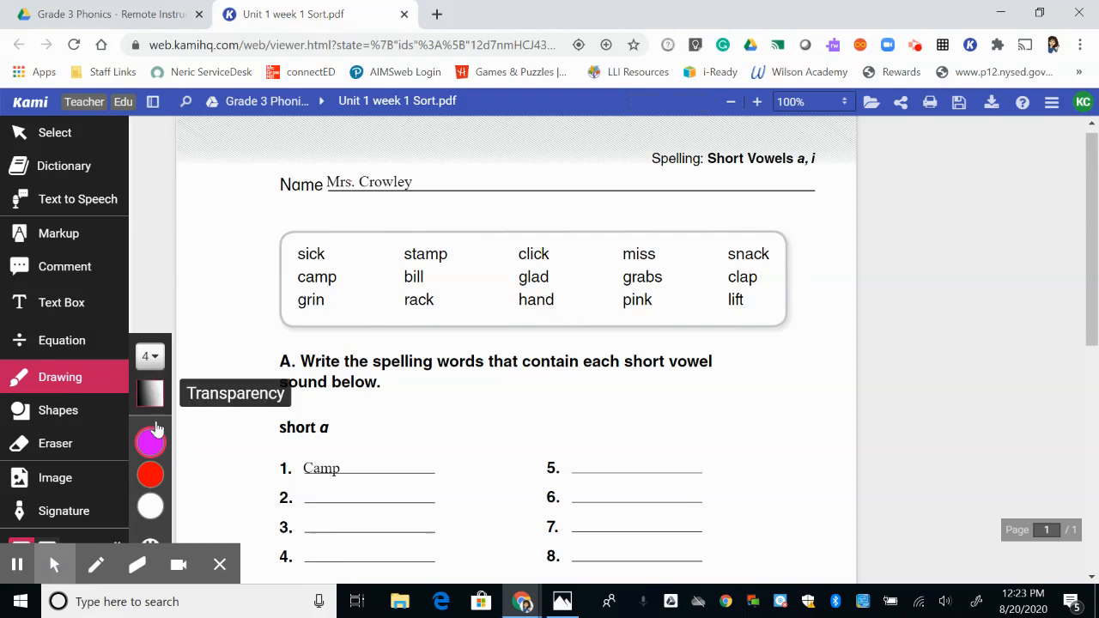
{"action": "left_click", "coordinate": [153, 357]}
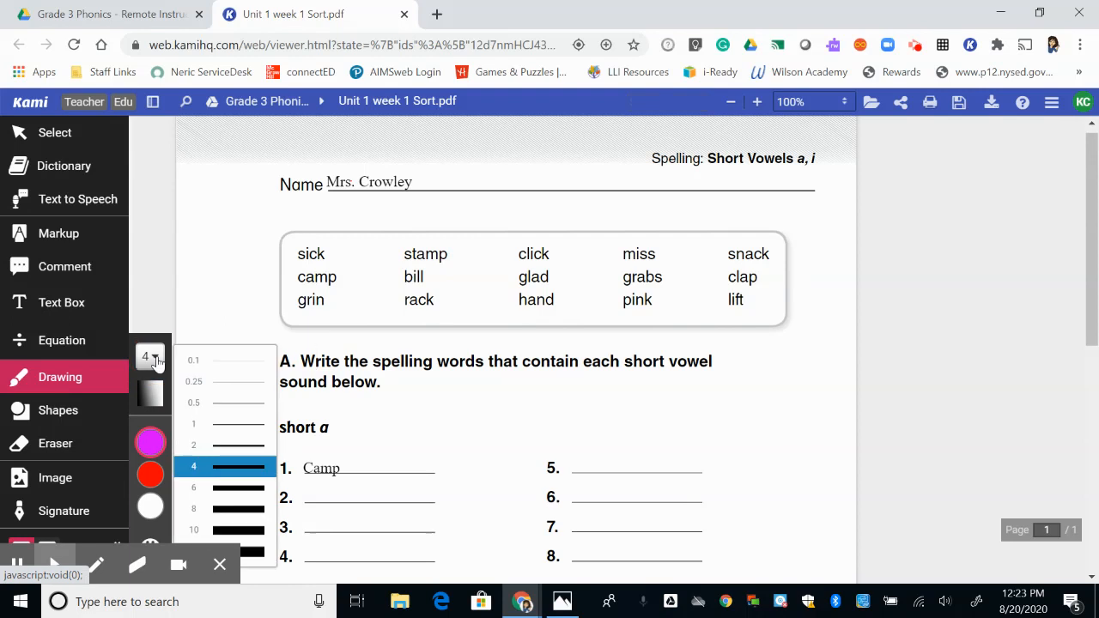
{"action": "left_click", "coordinate": [225, 466]}
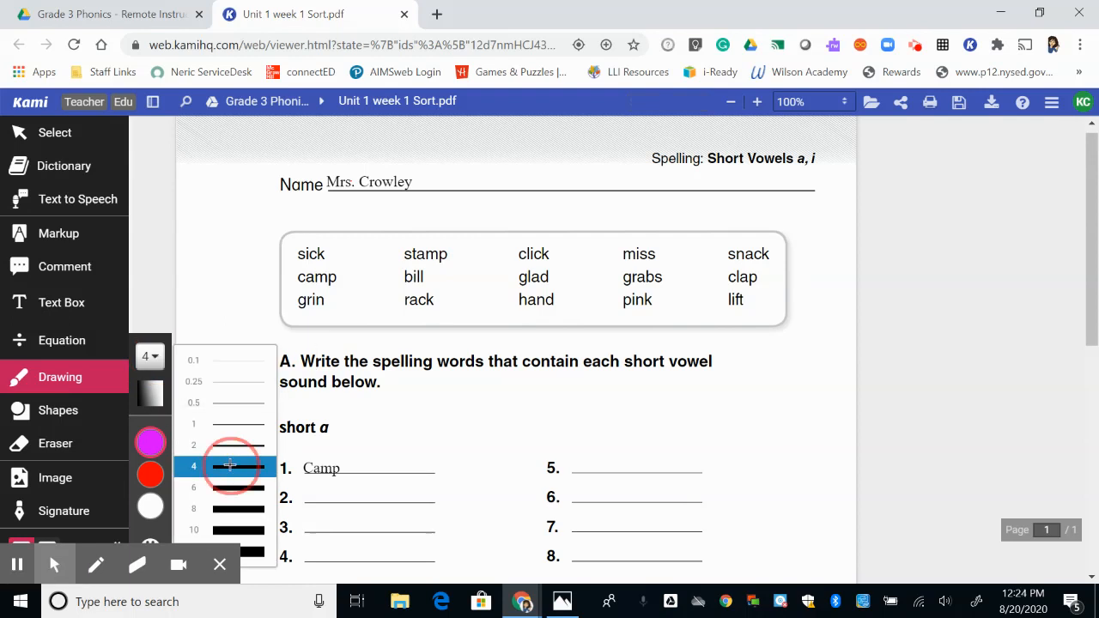
{"action": "mouse_move", "coordinate": [163, 439]}
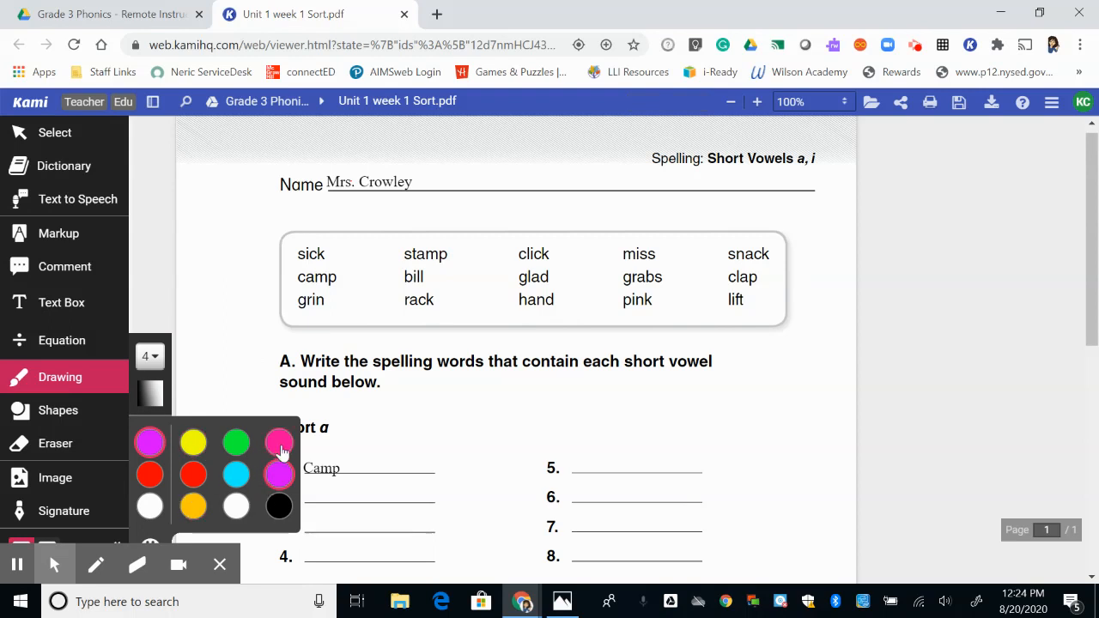
{"action": "left_click", "coordinate": [279, 443]}
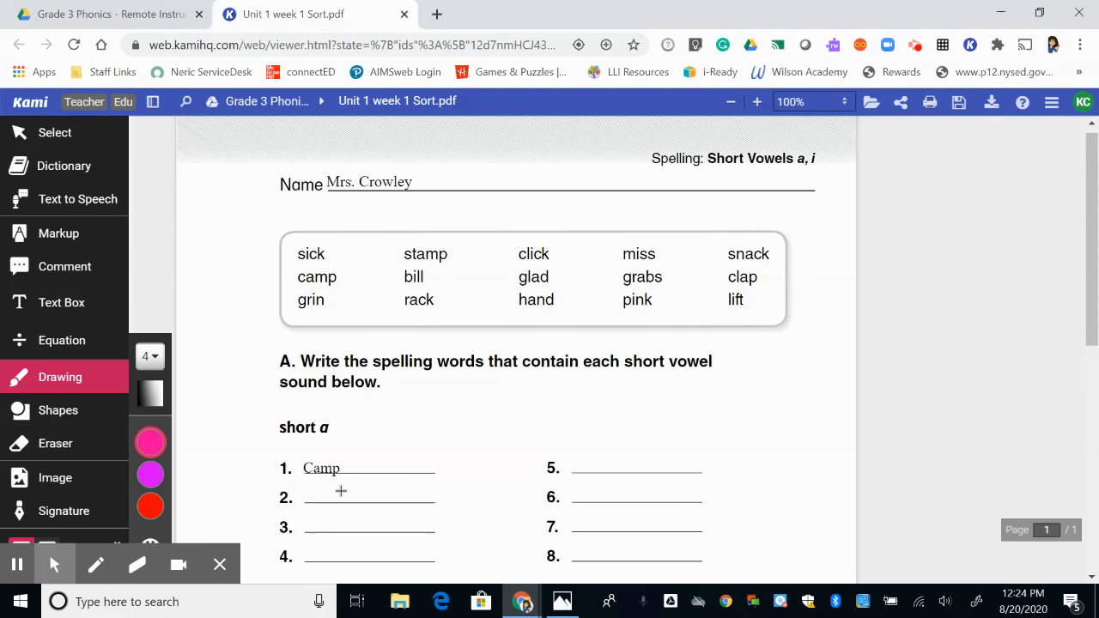
{"action": "left_click_drag", "start_coordinate": [316, 482], "coordinate": [411, 506]}
{"action": "left_click_drag", "start_coordinate": [433, 471], "coordinate": [437, 498]}
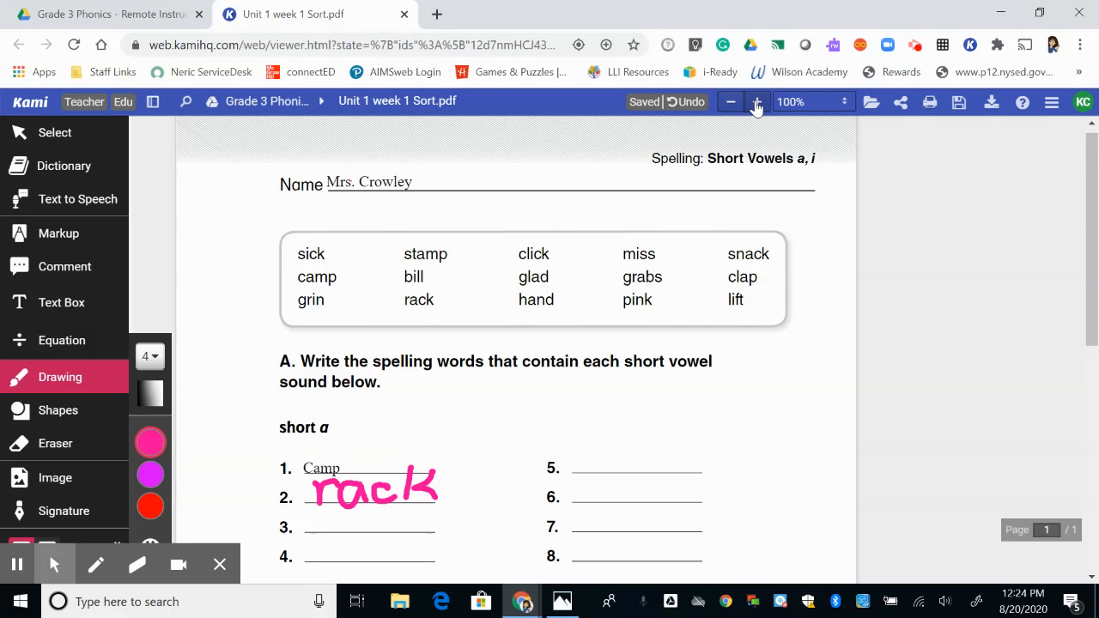
Examine the short a section at 130% zoom, return to 100%, and set the view to 110%.
{"action": "left_click", "coordinate": [757, 104]}
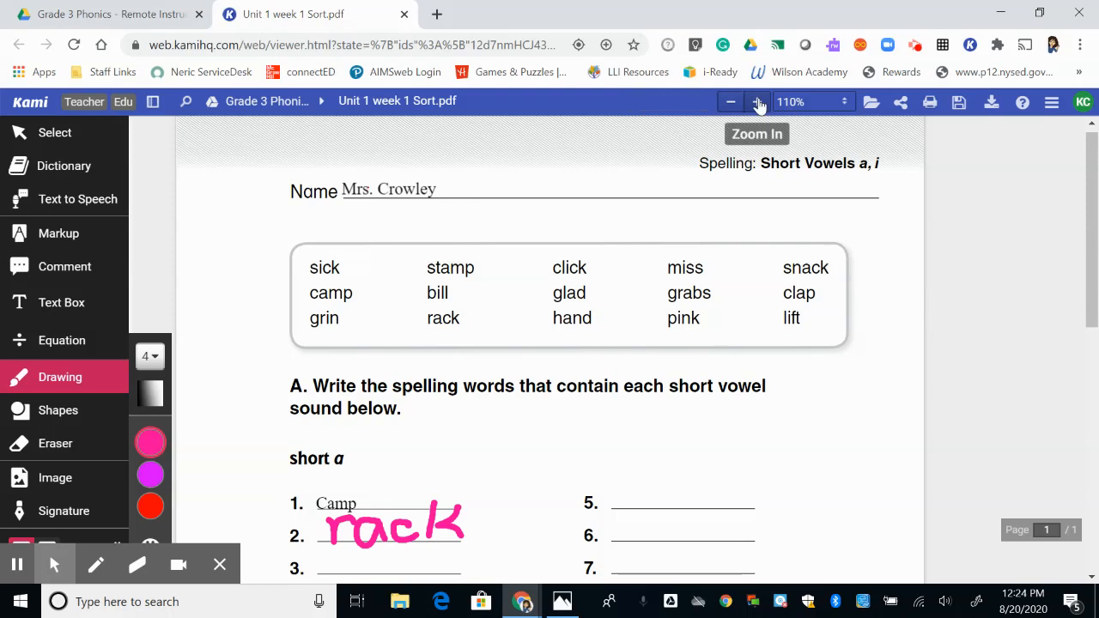
{"action": "left_click", "coordinate": [758, 104]}
{"action": "left_click", "coordinate": [758, 104]}
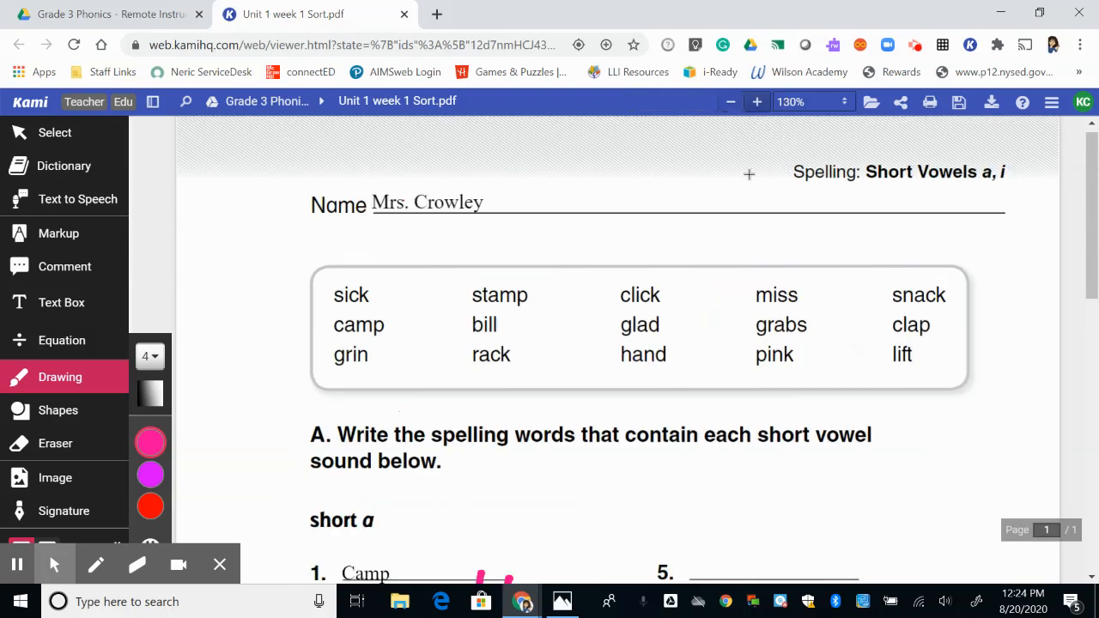
{"action": "scroll", "coordinate": [728, 368], "scroll_direction": "down", "scroll_amount": 1}
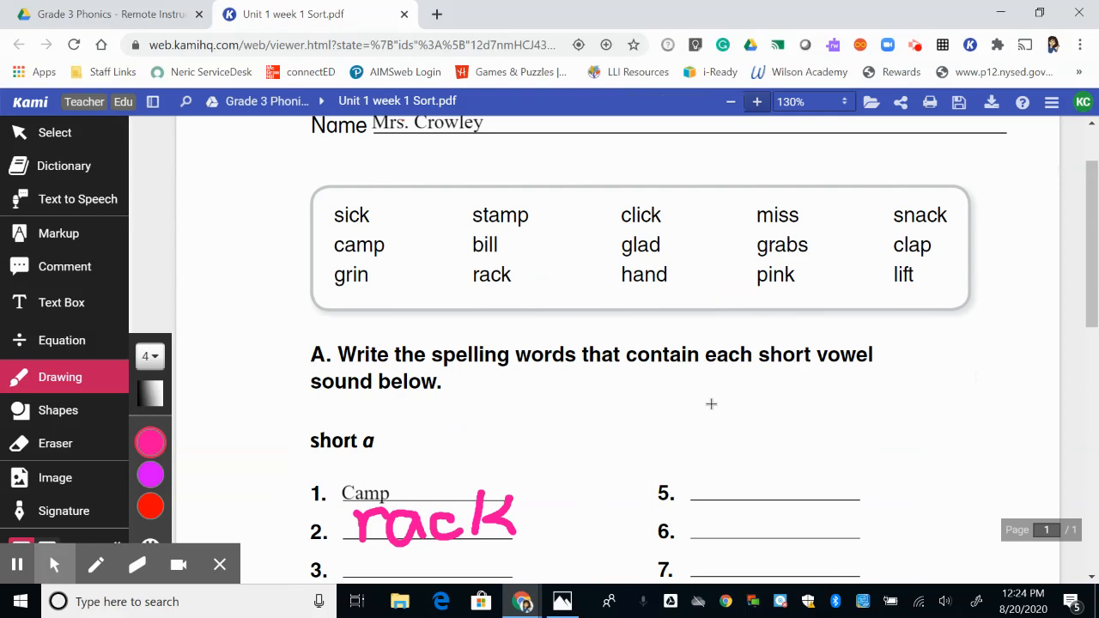
{"action": "scroll", "coordinate": [711, 403], "scroll_direction": "down", "scroll_amount": 1}
{"action": "scroll", "coordinate": [709, 410], "scroll_direction": "up", "scroll_amount": 1}
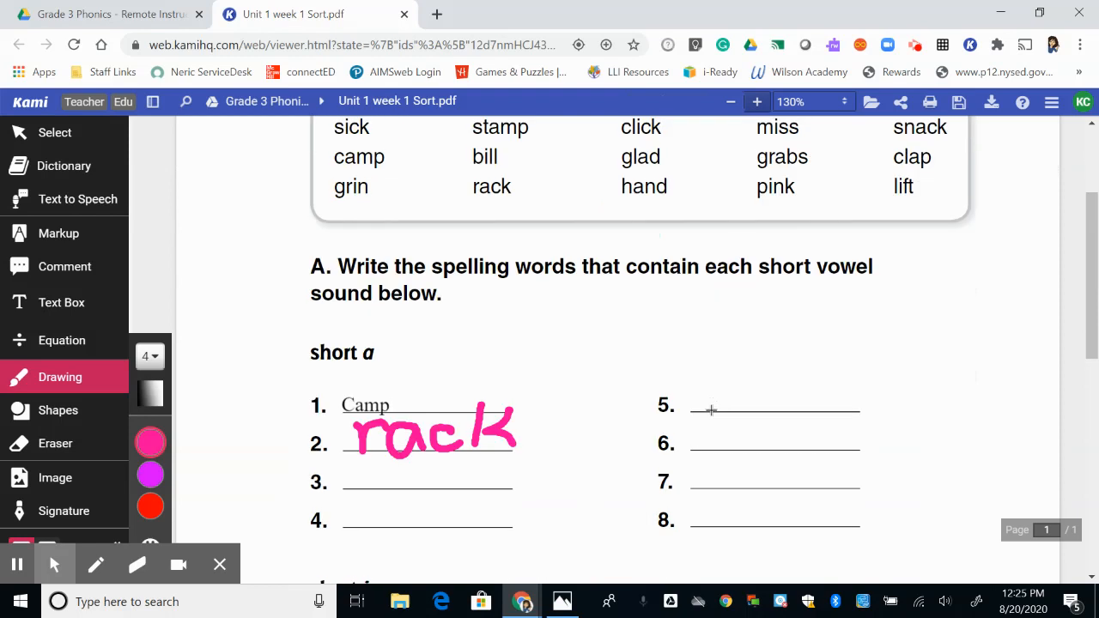
{"action": "scroll", "coordinate": [741, 354], "scroll_direction": "up", "scroll_amount": 1}
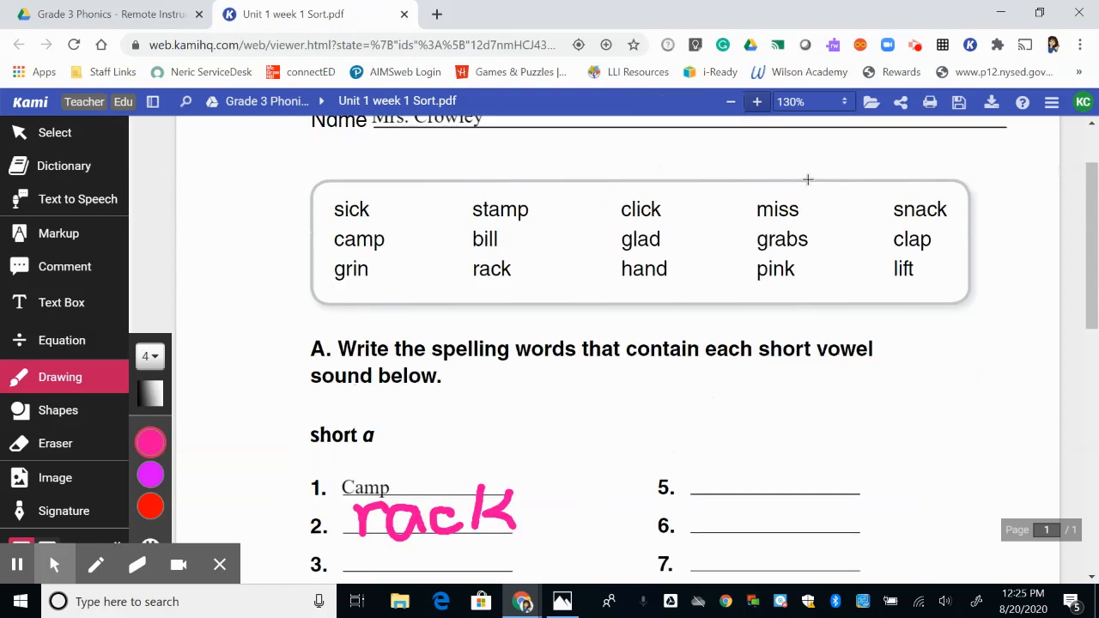
{"action": "left_click", "coordinate": [731, 106]}
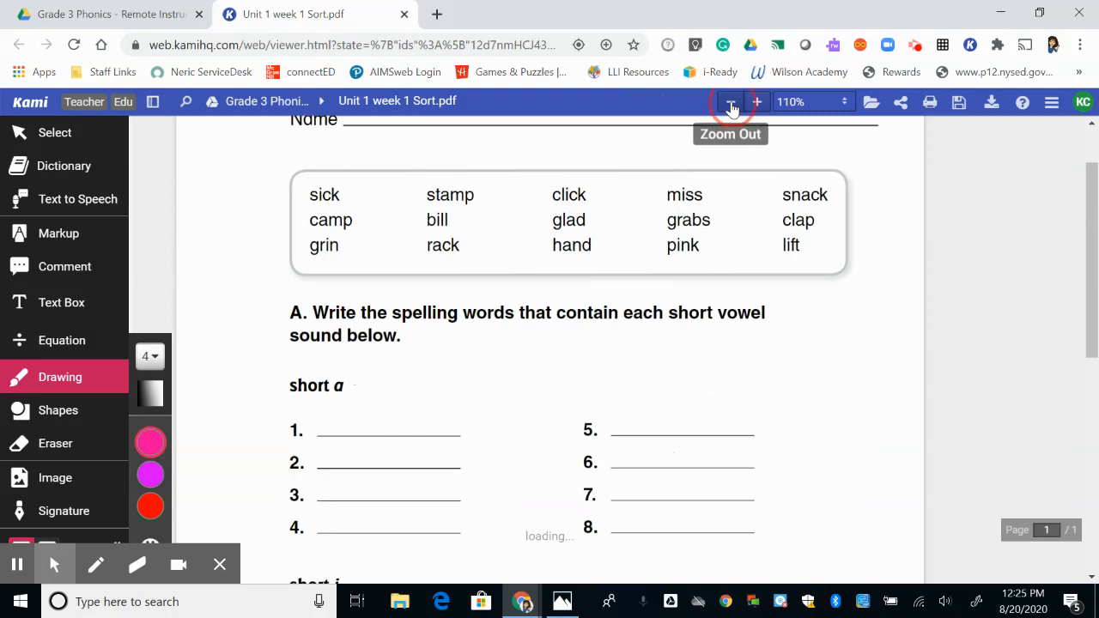
{"action": "left_click", "coordinate": [733, 108]}
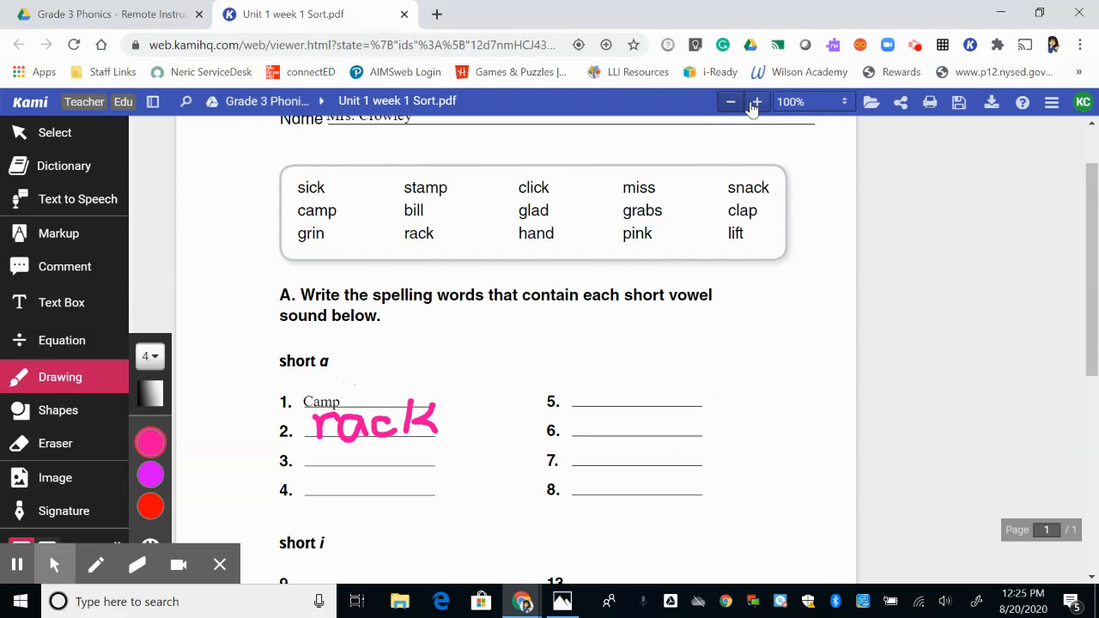
{"action": "left_click", "coordinate": [757, 103]}
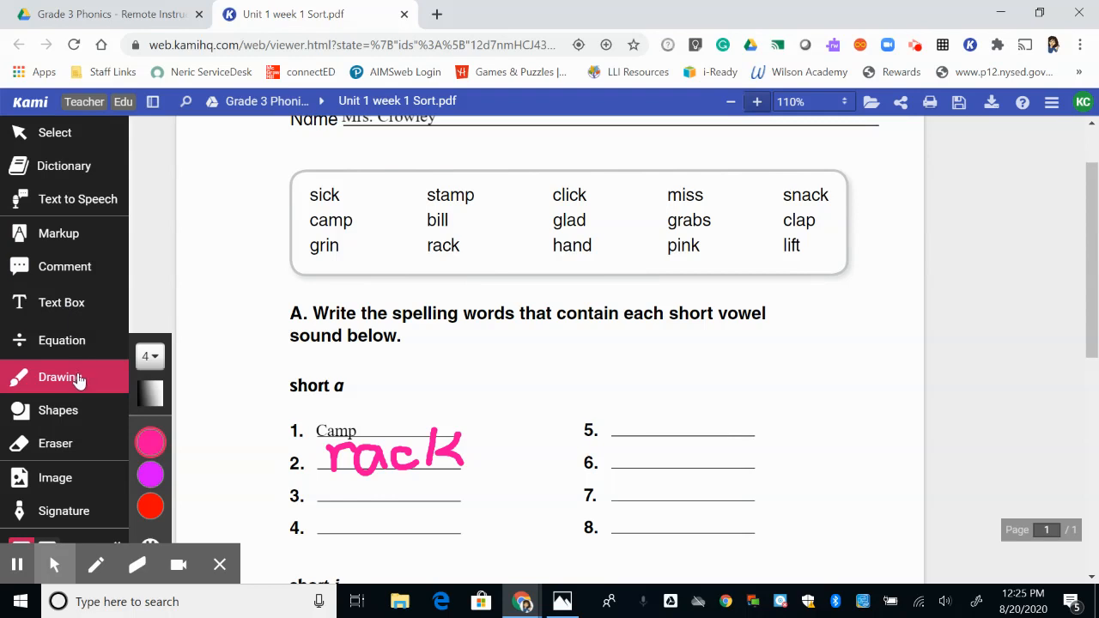
Erase the "Camp" text and the handwritten "rack" from lines 1 and 2 of the short a section.
{"action": "left_click", "coordinate": [70, 443]}
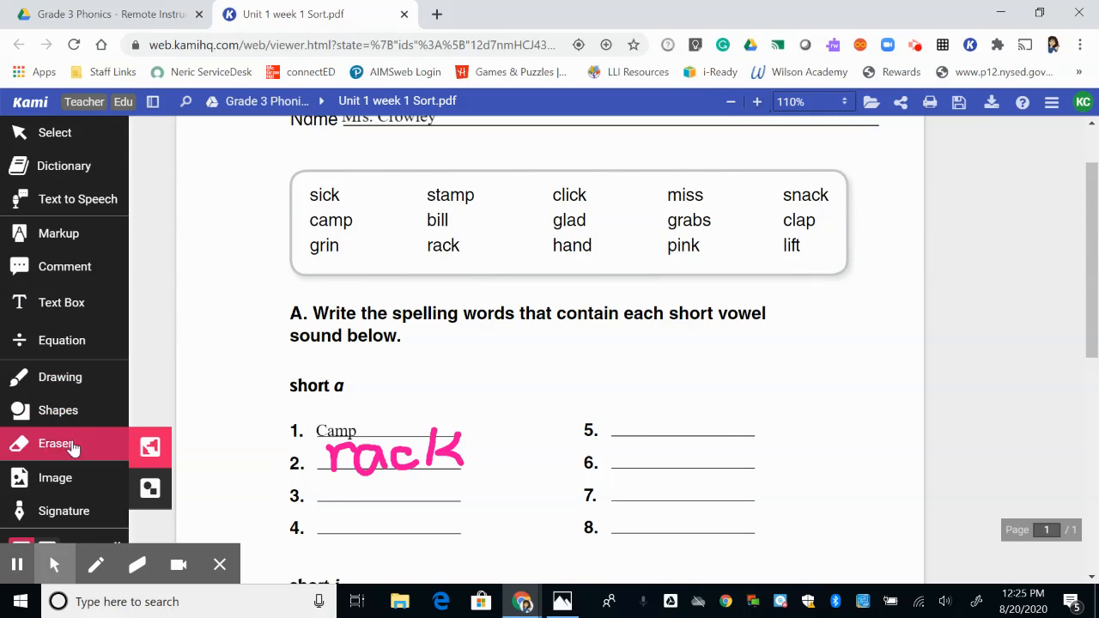
{"action": "mouse_move", "coordinate": [323, 449]}
{"action": "left_mouse_down"}
{"action": "mouse_move", "coordinate": [488, 456]}
{"action": "mouse_move", "coordinate": [294, 435]}
{"action": "mouse_move", "coordinate": [315, 452]}
{"action": "mouse_move", "coordinate": [305, 457]}
{"action": "left_mouse_up"}
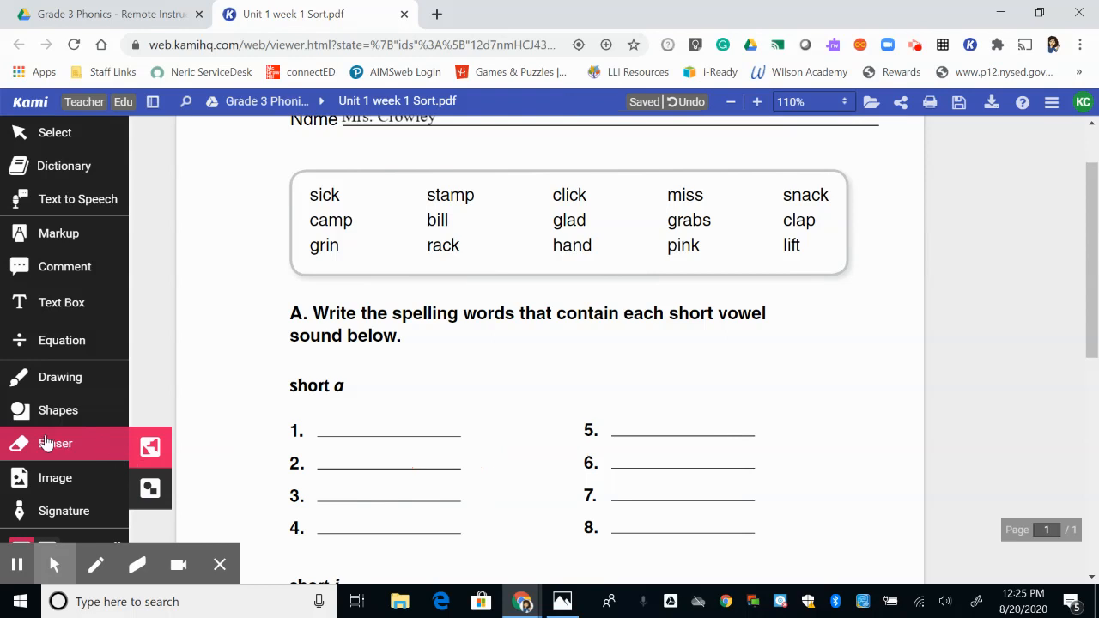
Handwrite "stamp" in pink on line 1 of the short a section with the Drawing tool.
{"action": "left_click", "coordinate": [55, 378]}
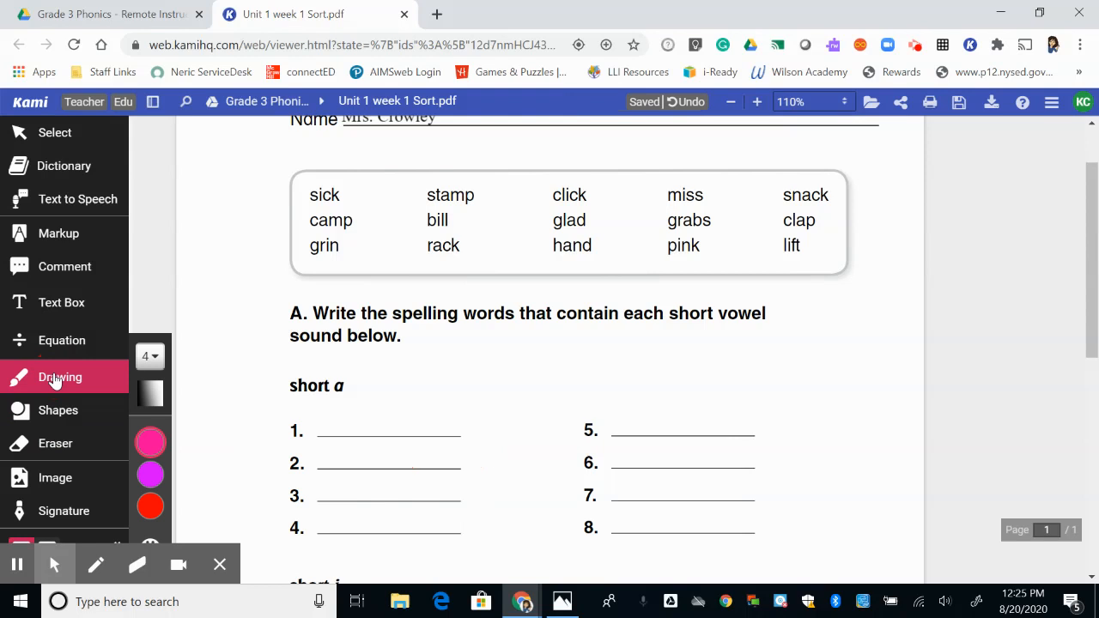
{"action": "mouse_move", "coordinate": [330, 419]}
{"action": "left_mouse_down"}
{"action": "mouse_move", "coordinate": [315, 415]}
{"action": "mouse_move", "coordinate": [314, 436]}
{"action": "left_mouse_up"}
{"action": "left_click_drag", "start_coordinate": [351, 383], "coordinate": [353, 434]}
{"action": "mouse_move", "coordinate": [341, 415]}
{"action": "left_mouse_down"}
{"action": "mouse_move", "coordinate": [404, 418]}
{"action": "mouse_move", "coordinate": [409, 434]}
{"action": "mouse_move", "coordinate": [432, 412]}
{"action": "mouse_move", "coordinate": [466, 449]}
{"action": "left_mouse_up"}
{"action": "left_click_drag", "start_coordinate": [459, 410], "coordinate": [461, 434]}
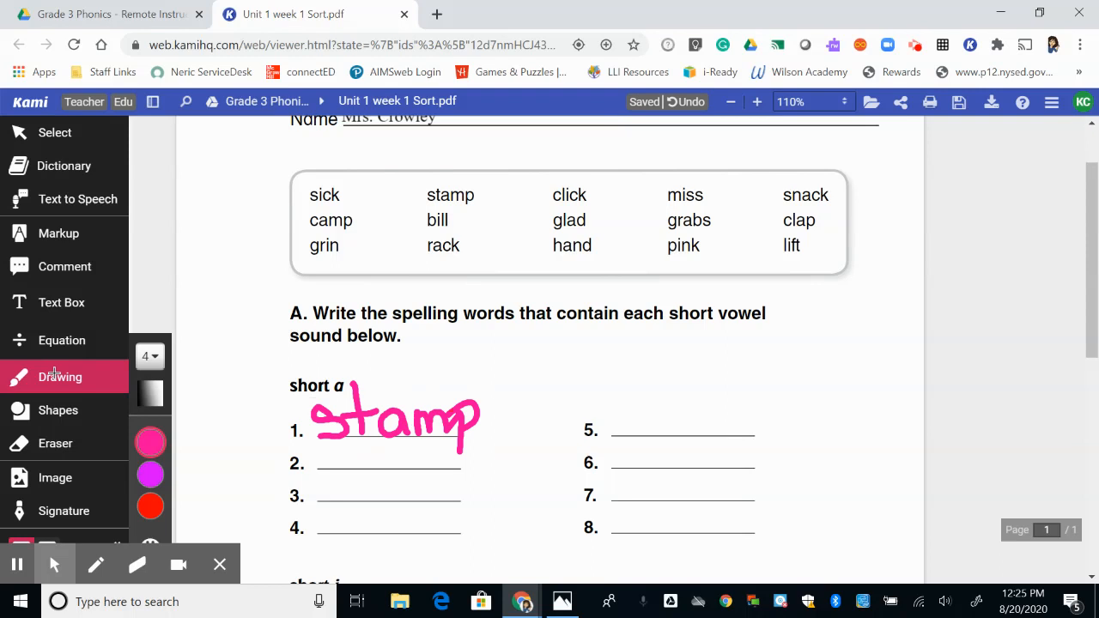
Handwrite "rack" in pink on line 2 of the short a section and dismiss the recording time notice.
{"action": "mouse_move", "coordinate": [319, 447]}
{"action": "left_mouse_down"}
{"action": "mouse_move", "coordinate": [319, 468]}
{"action": "mouse_move", "coordinate": [359, 448]}
{"action": "mouse_move", "coordinate": [374, 468]}
{"action": "mouse_move", "coordinate": [412, 468]}
{"action": "left_mouse_up"}
{"action": "mouse_move", "coordinate": [424, 429]}
{"action": "left_mouse_down"}
{"action": "mouse_move", "coordinate": [423, 468]}
{"action": "mouse_move", "coordinate": [443, 445]}
{"action": "mouse_move", "coordinate": [450, 467]}
{"action": "left_mouse_up"}
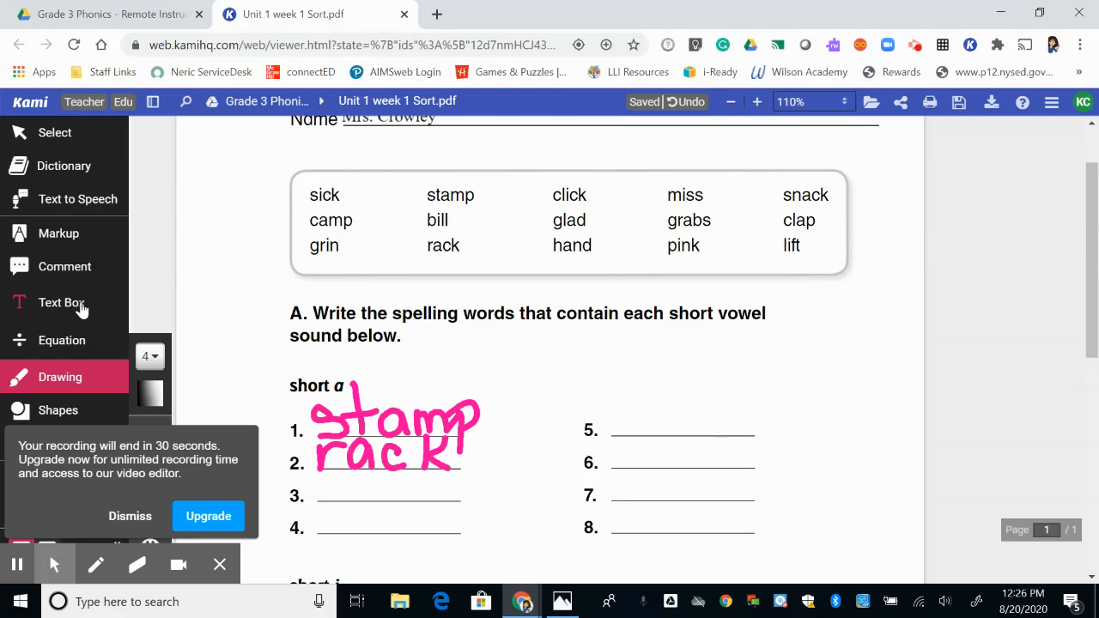
{"action": "left_click", "coordinate": [124, 515]}
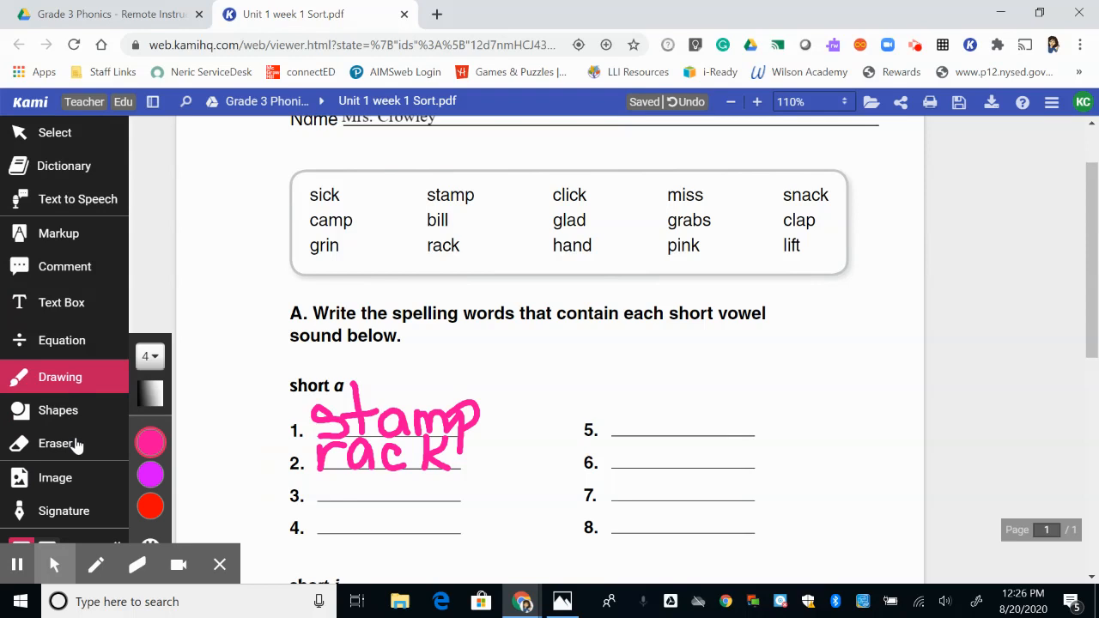